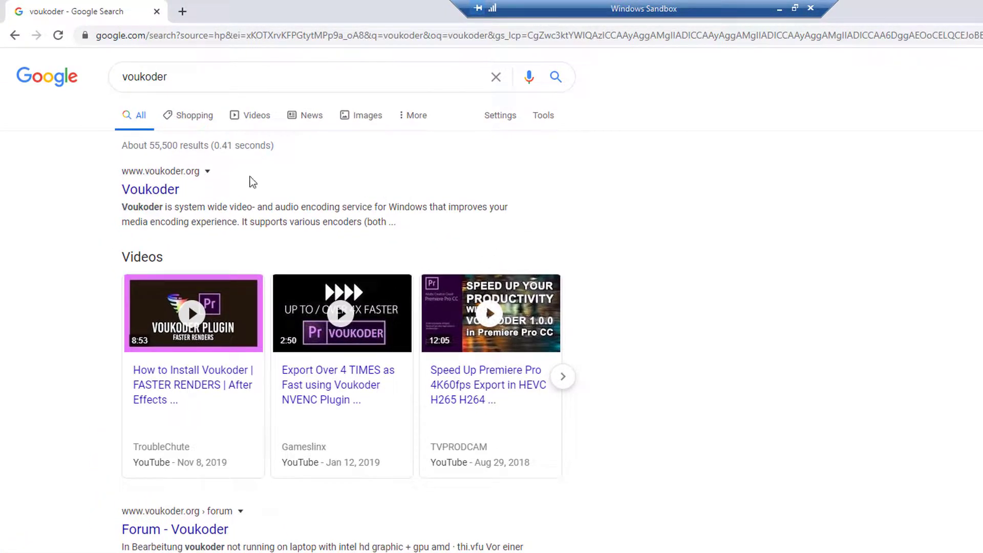
- Download voukoder-4.1.msi from the GitHub 4.1 release linked on voukoder.org
left_click(163, 193)
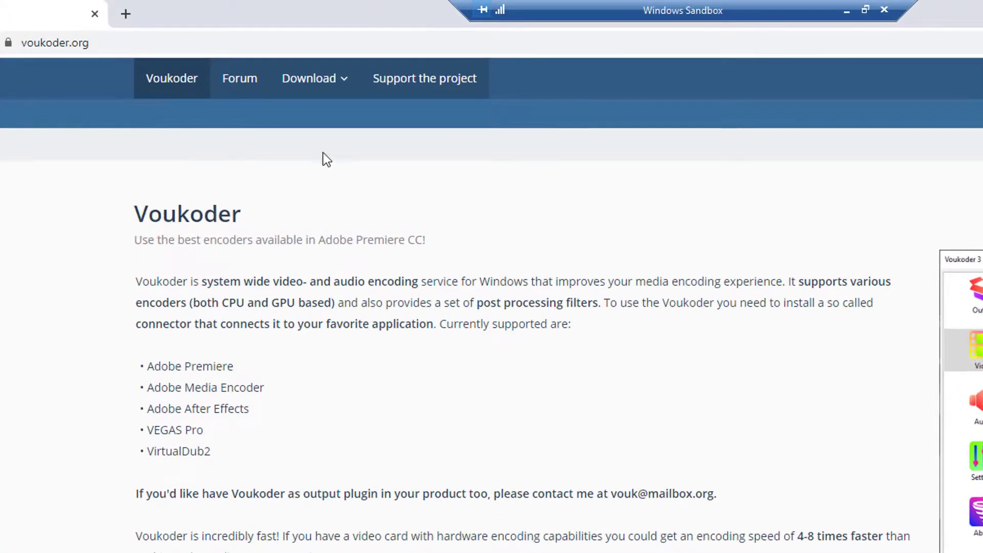
mouse_move(248, 54)
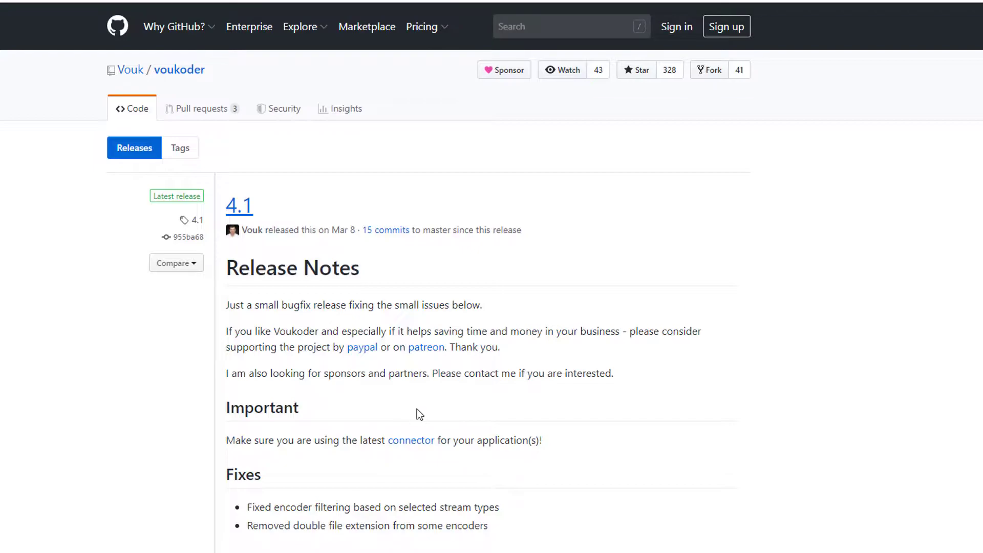
scroll(416, 408, "down", 5)
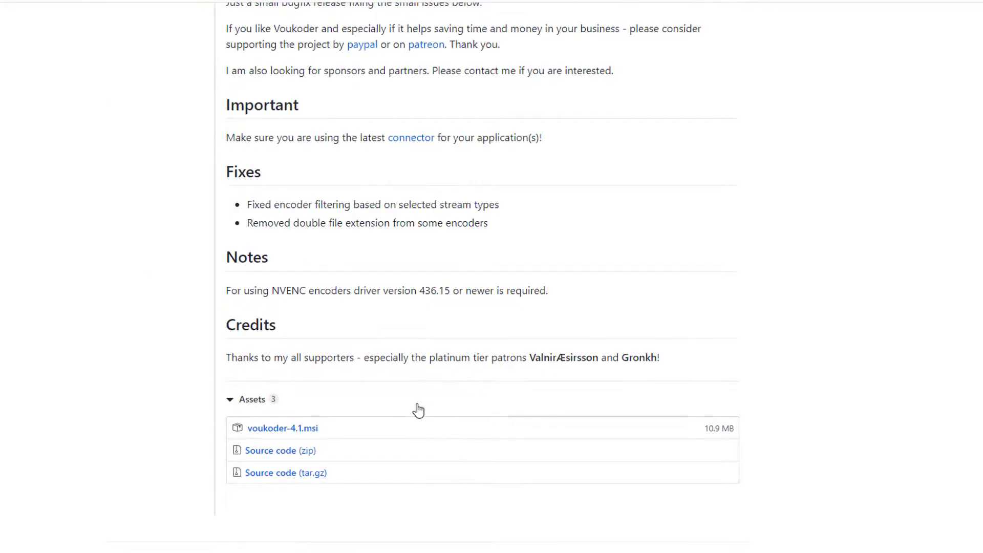
left_click(296, 434)
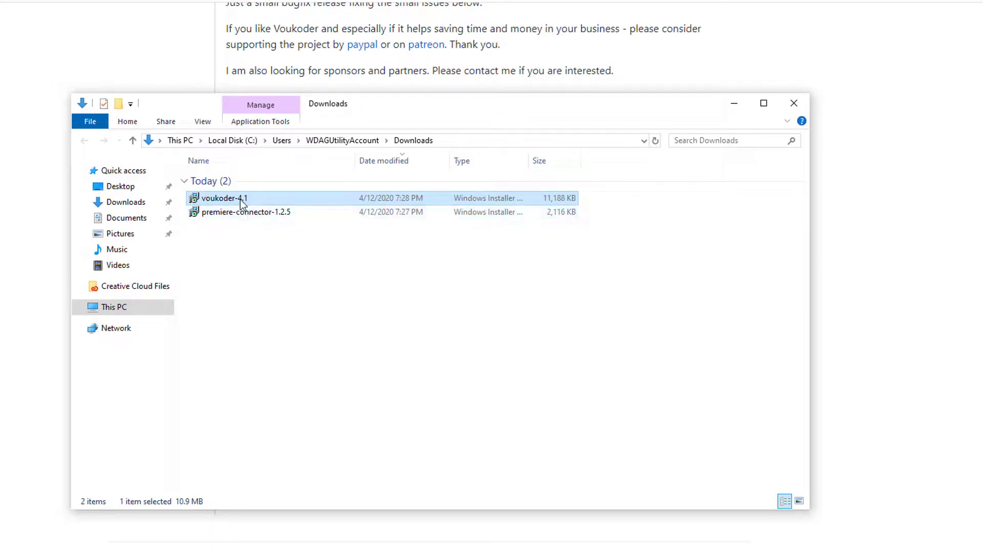
- Run voukoder-4.1 past SmartScreen, accept the license and install to the default Program Files folder
double_click(242, 202)
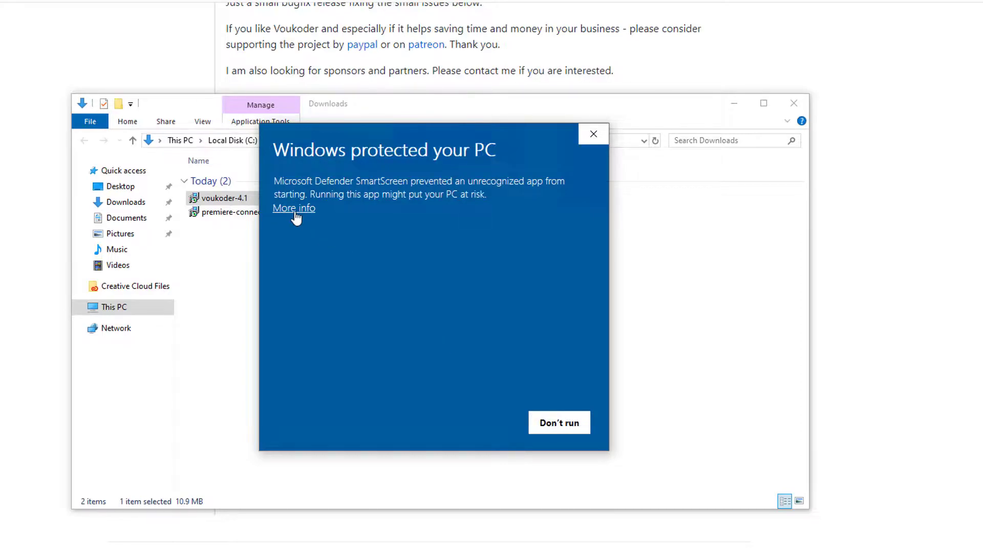
left_click(295, 209)
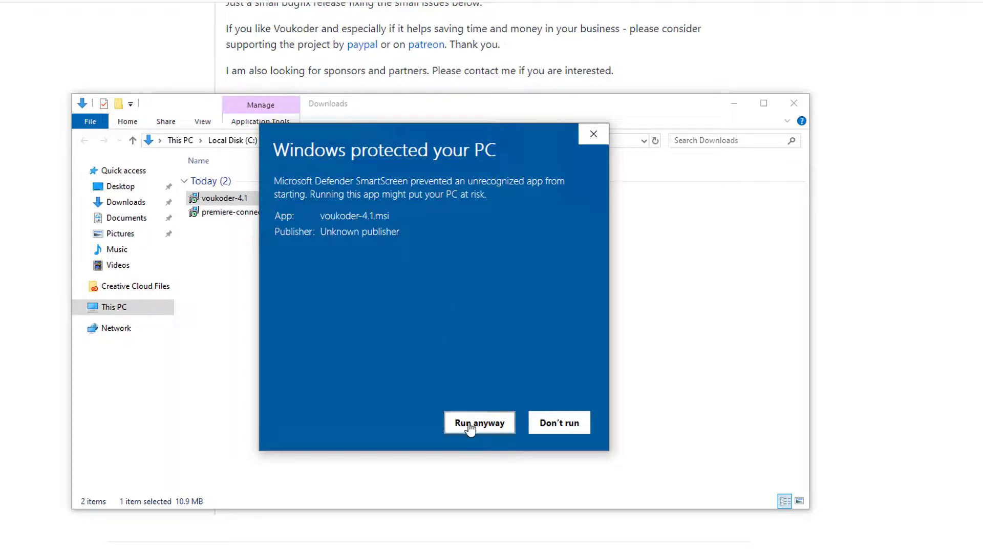
left_click(469, 424)
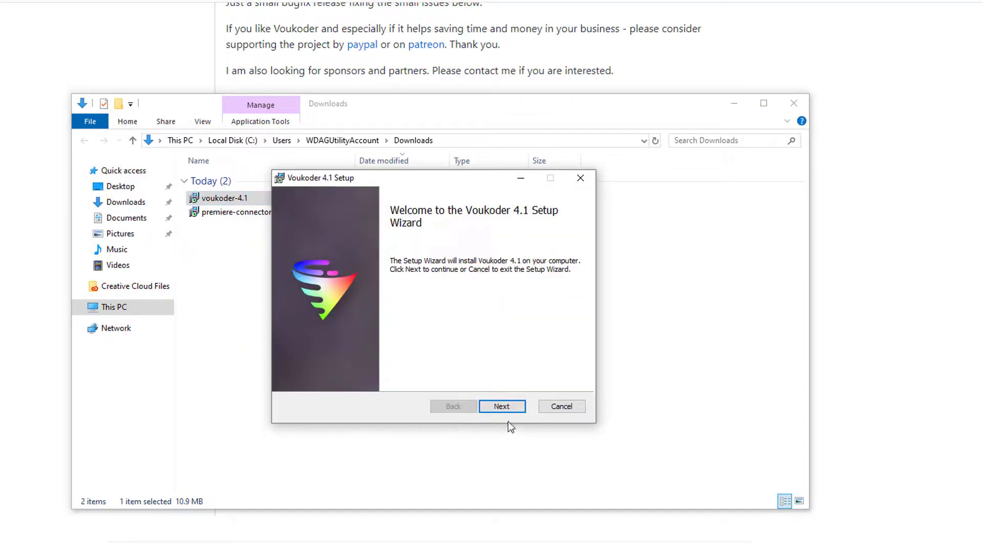
left_click(504, 406)
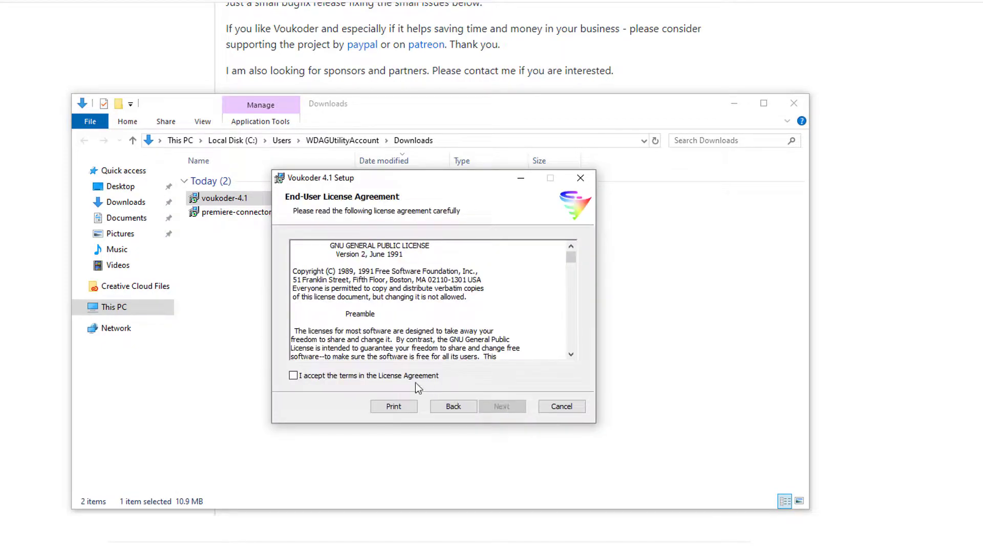
left_click(392, 377)
left_click(501, 407)
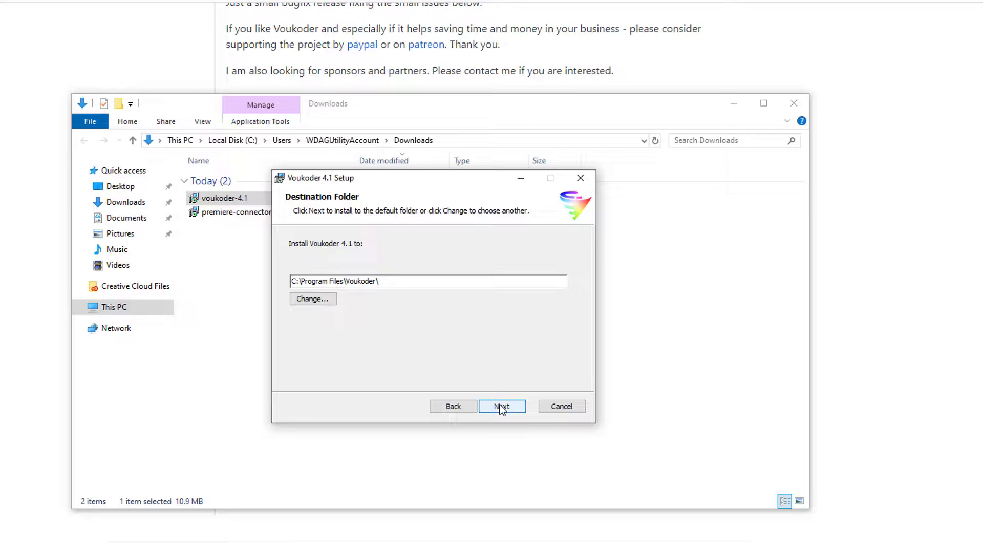
left_click(500, 407)
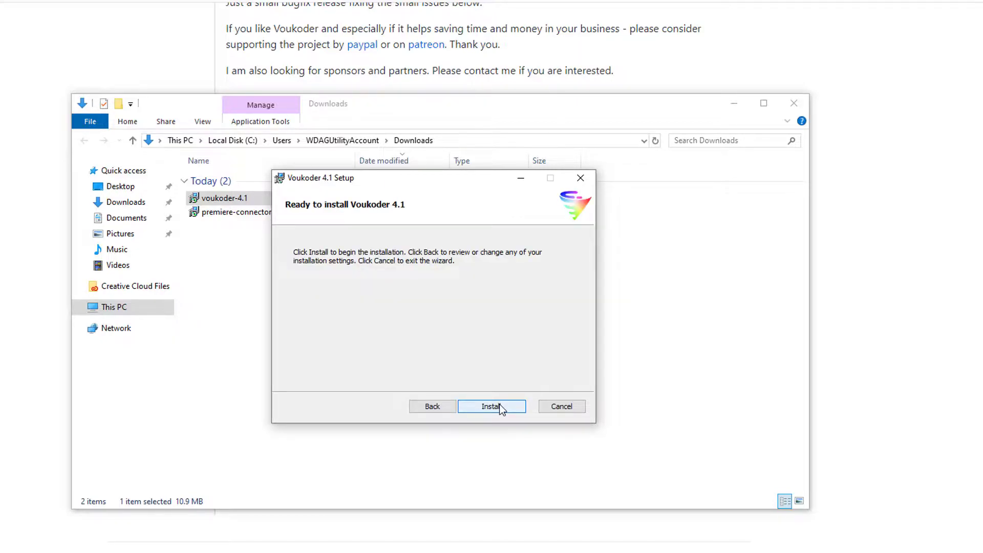
left_click(500, 407)
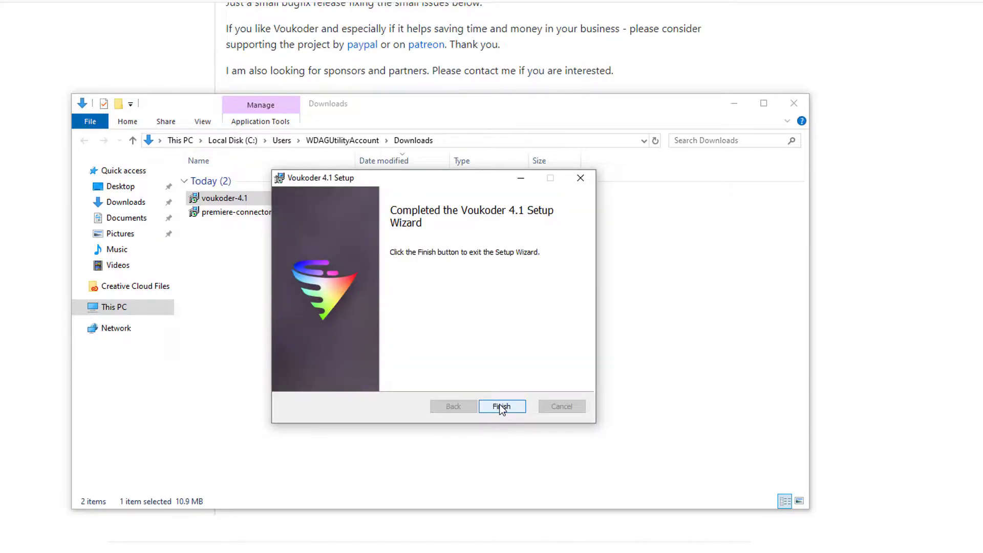
left_click(500, 407)
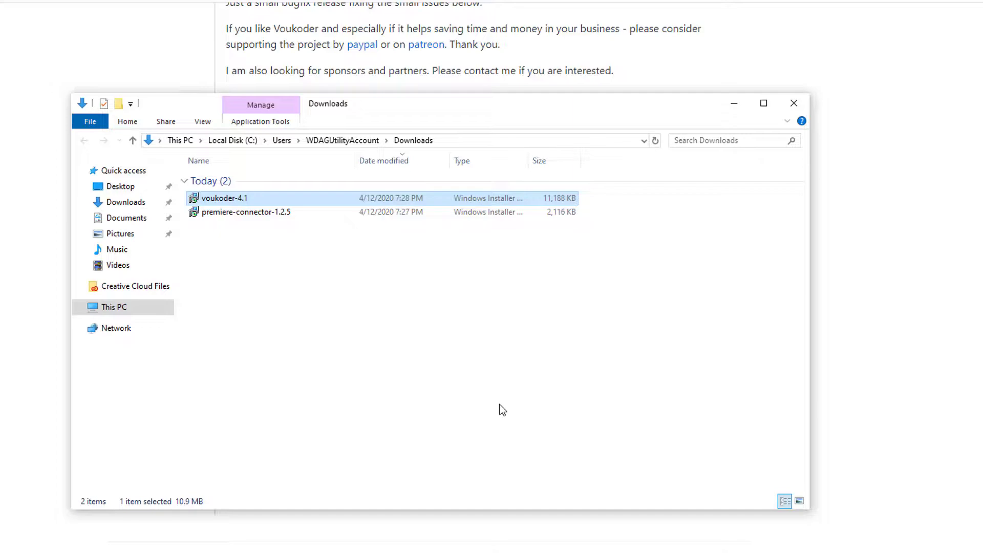
left_click(251, 214)
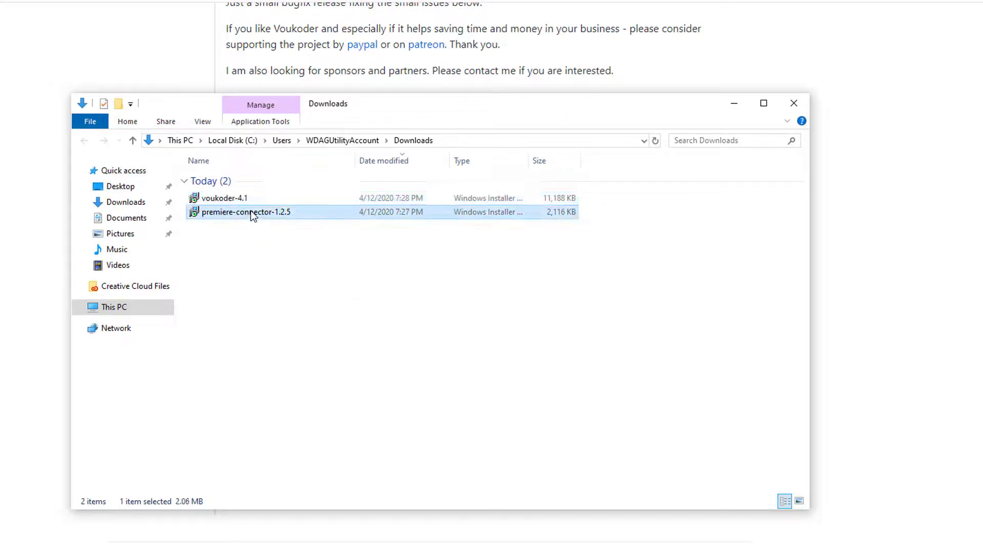
- Run premiere-connector-1.2.5 past SmartScreen, accept the EULA and install into the MediaCore plug-ins folder
double_click(251, 214)
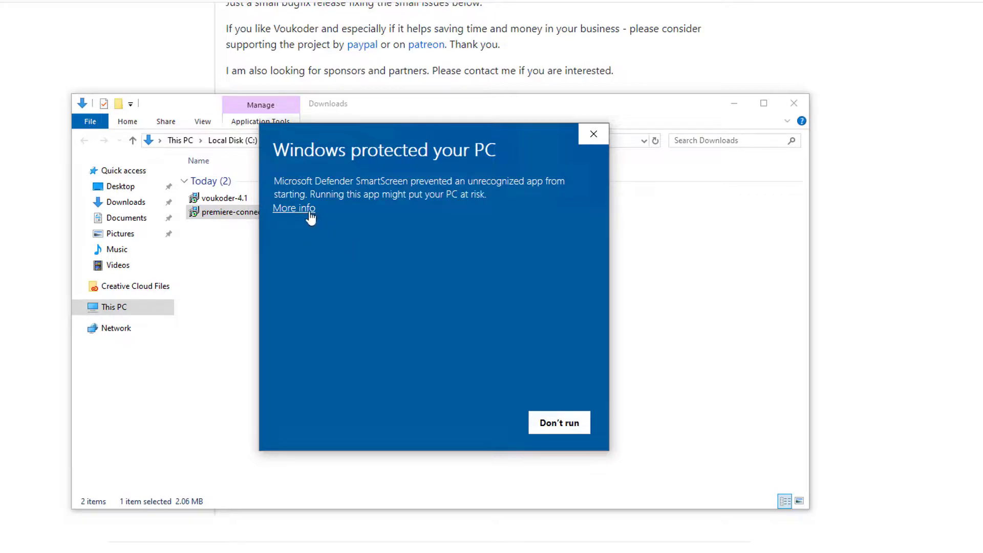
left_click(309, 210)
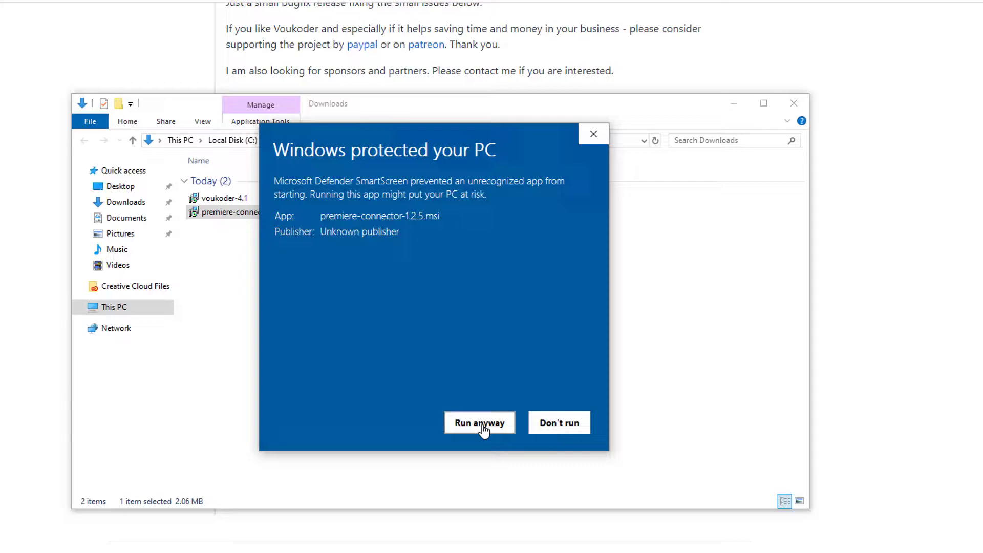
left_click(483, 429)
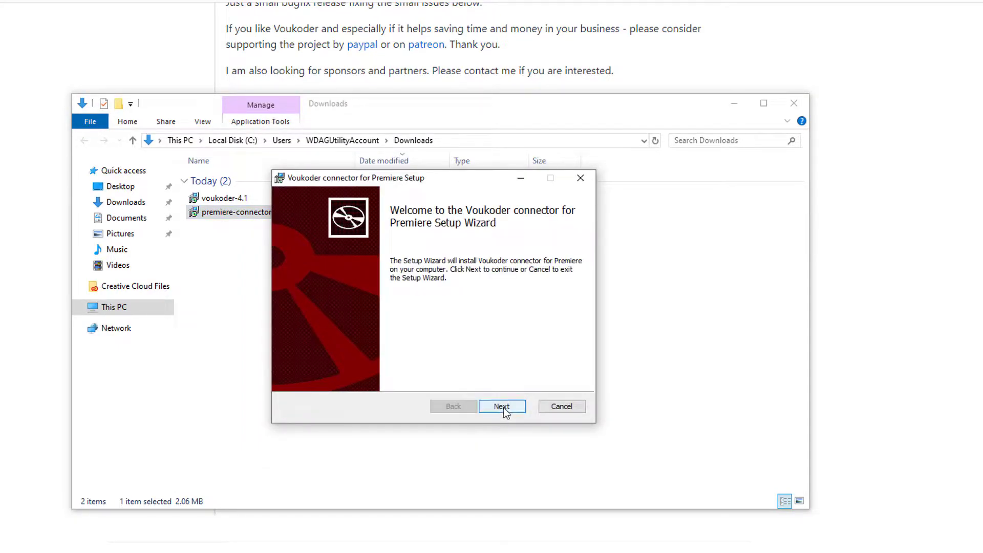
left_click(504, 408)
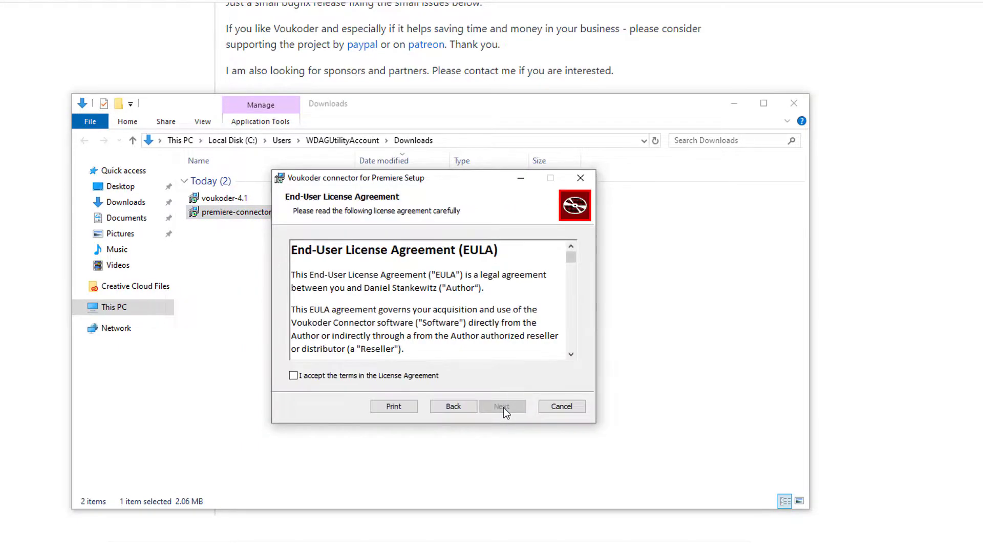
left_click(423, 376)
left_click(517, 408)
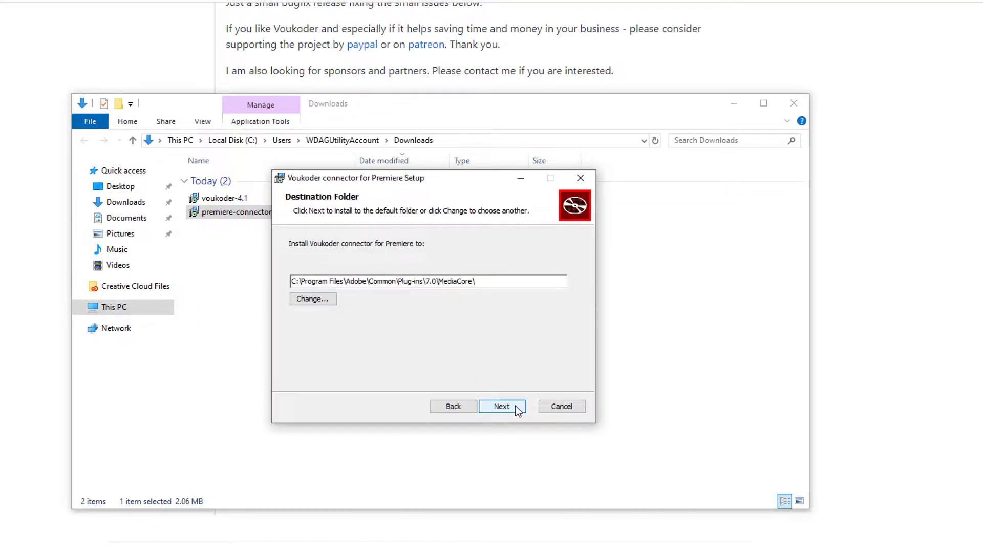
left_click(517, 408)
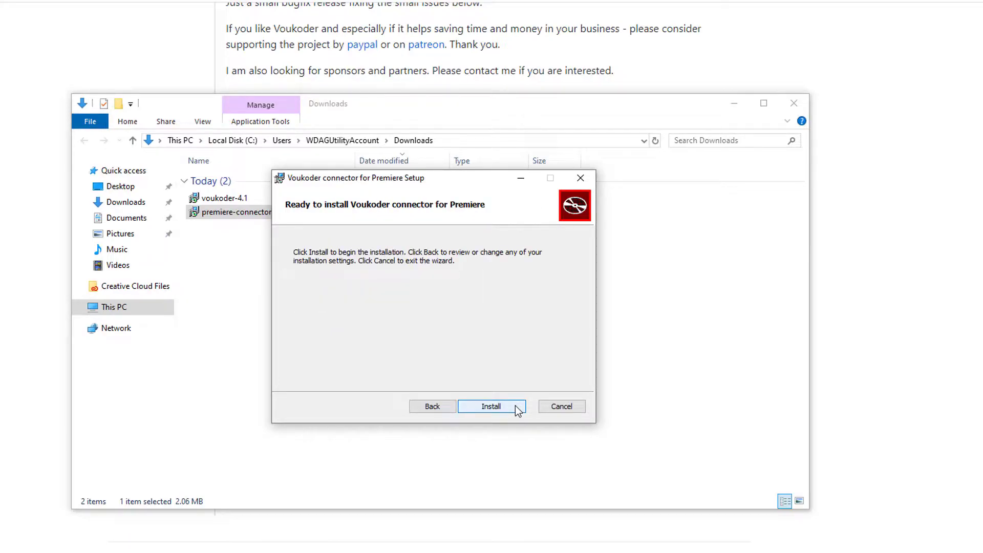
left_click(517, 408)
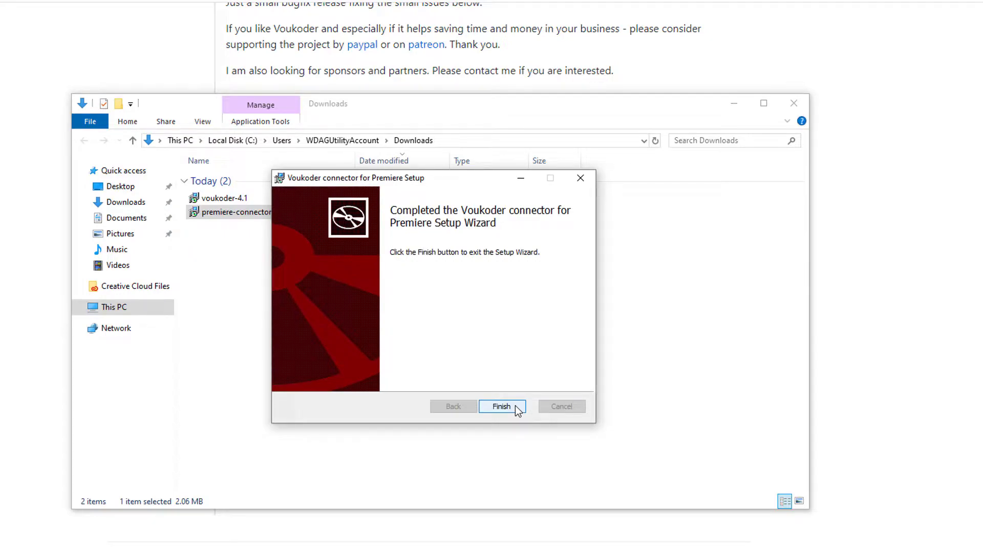
left_click(516, 407)
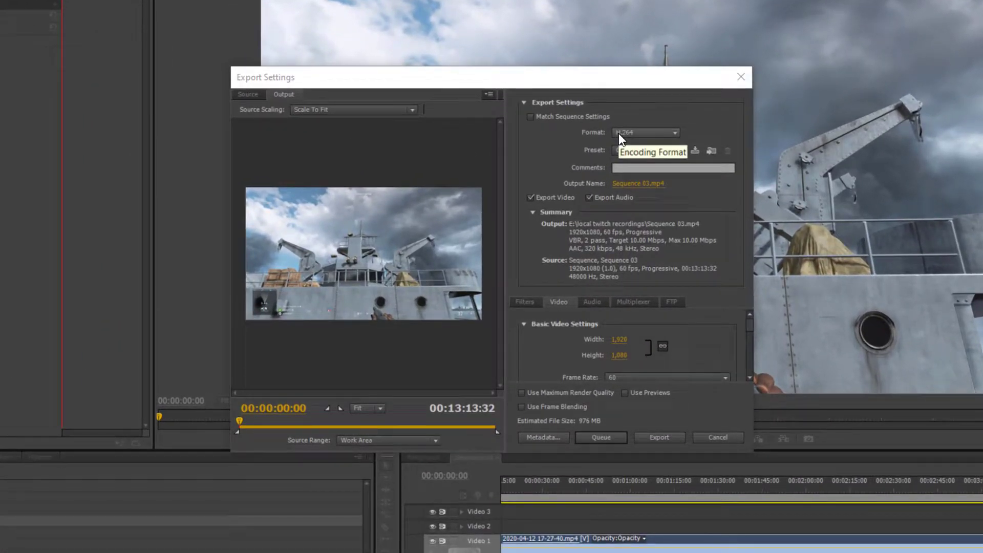
- Change the export Format from H.264 to Voukoder and show the Voukoder settings tab
left_click(619, 133)
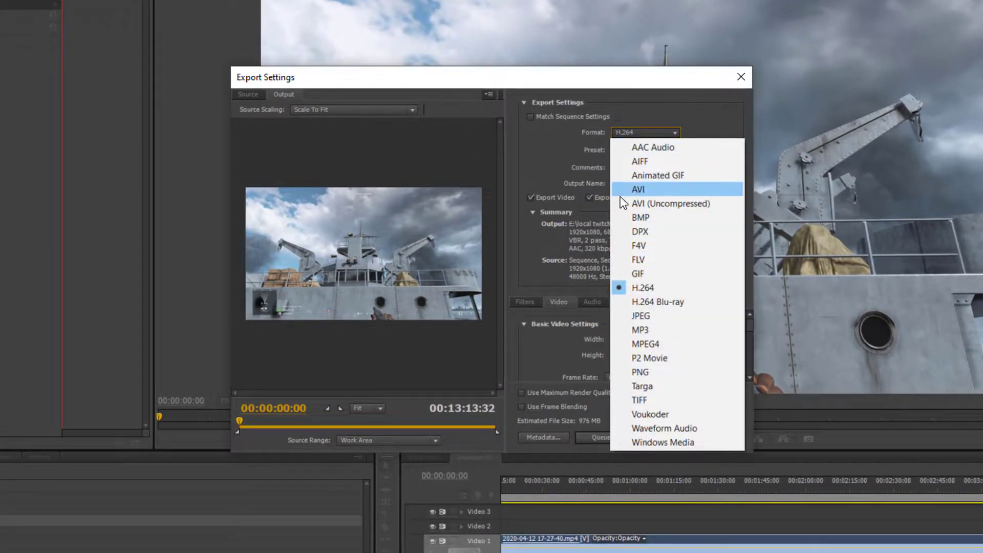
left_click(634, 414)
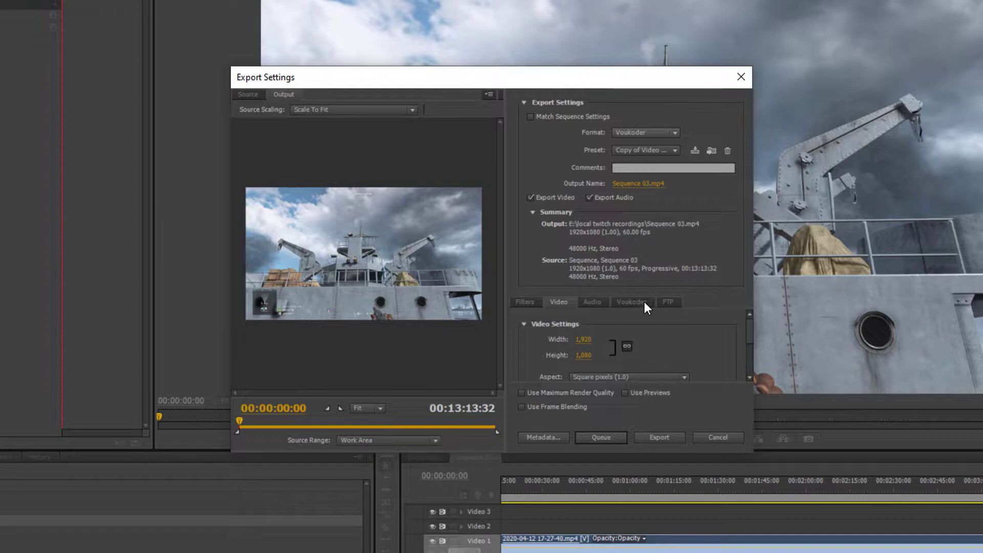
left_click_drag(749, 325, 753, 344)
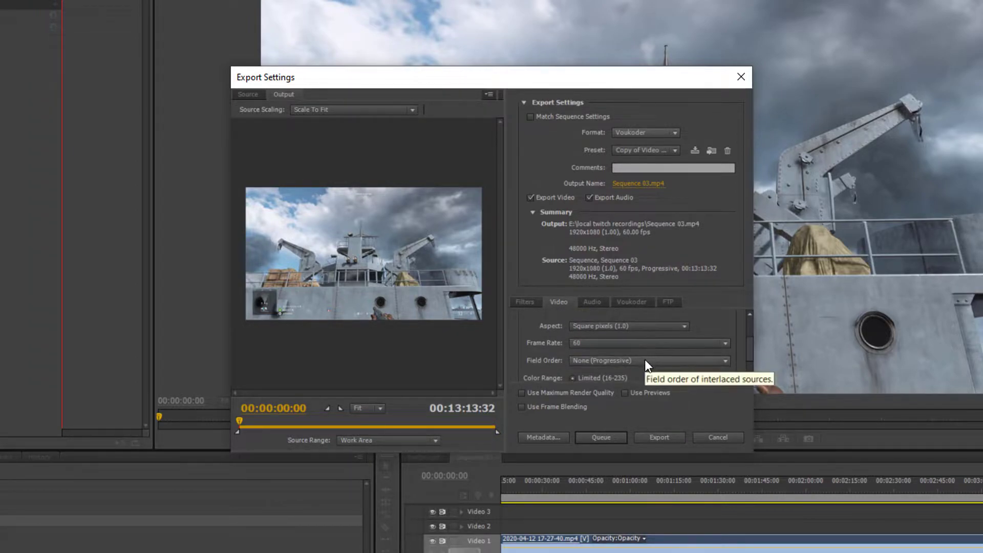
left_click(632, 302)
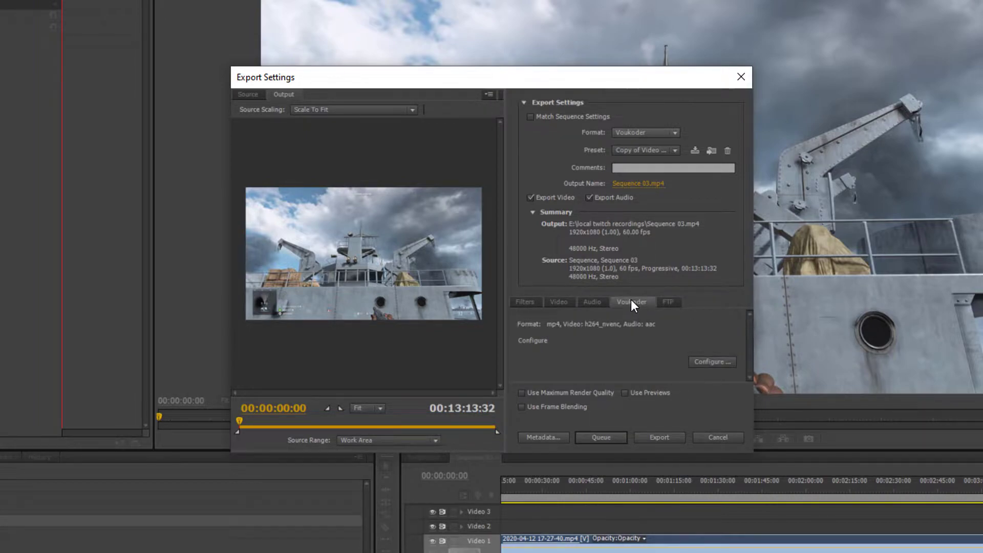
- Choose HEVC (NVIDIA NVENC) as Voukoder's codec and load the Good quality (Recommended) preset
left_click(709, 362)
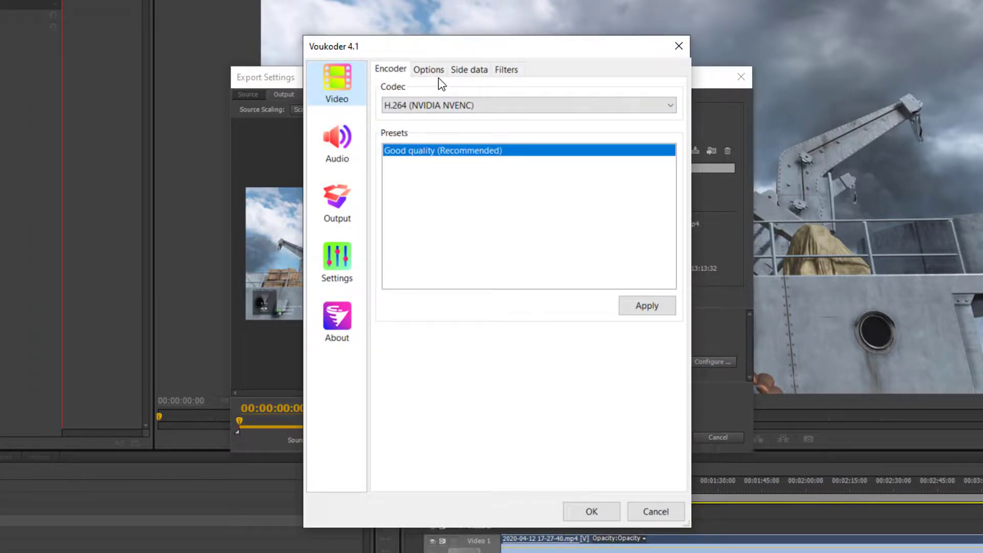
left_click(438, 108)
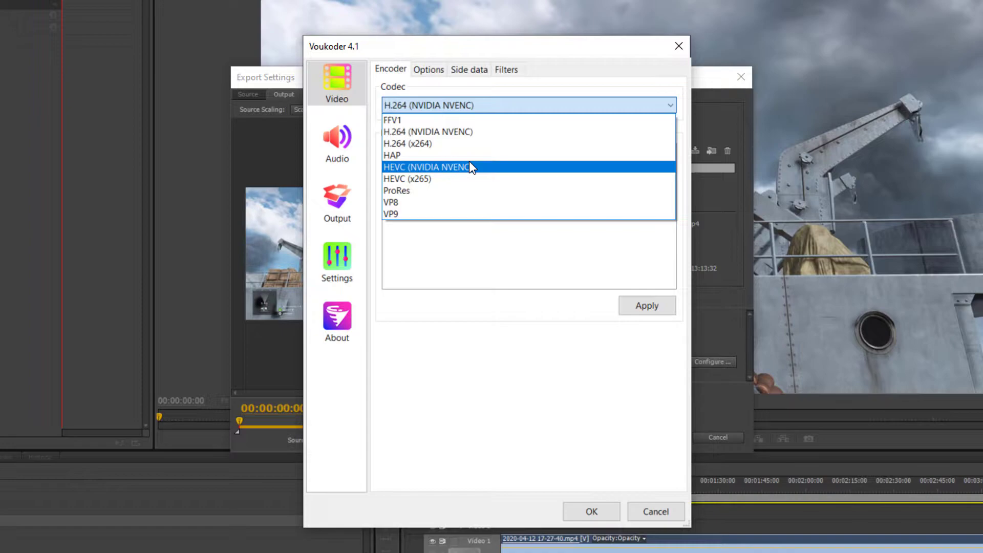
left_click(470, 162)
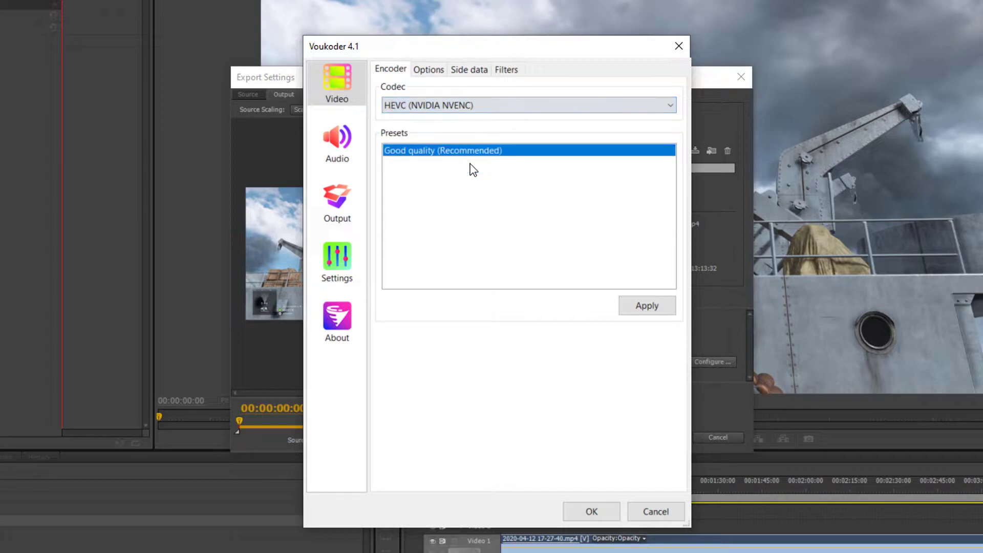
left_click(650, 310)
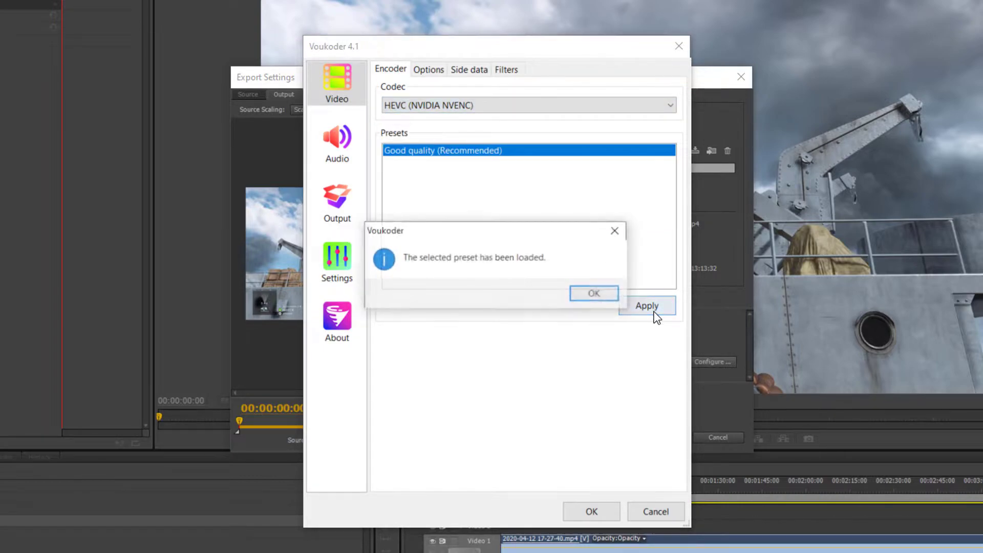
left_click(594, 299)
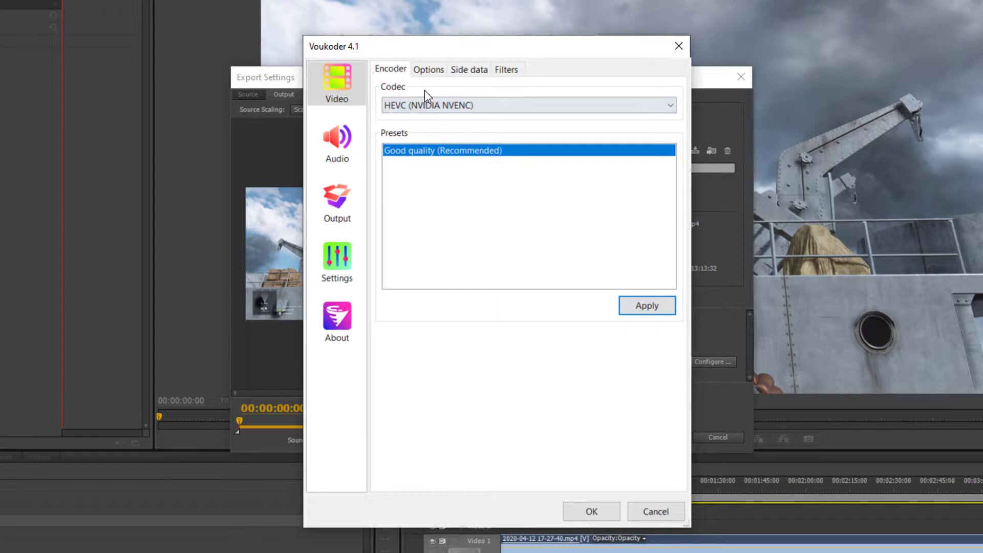
- Show the encoder options and keep the Slow encoding preset
left_click(422, 74)
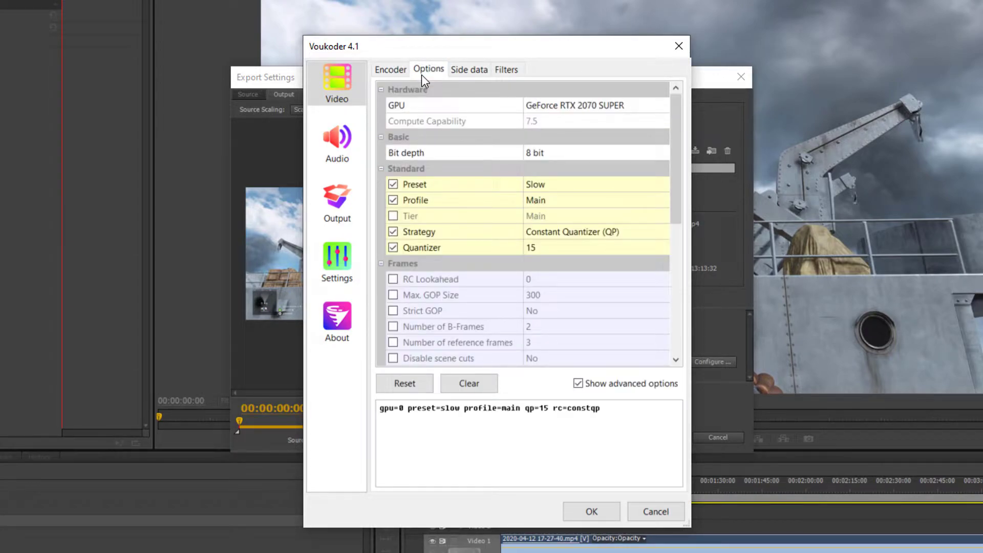
mouse_move(566, 188)
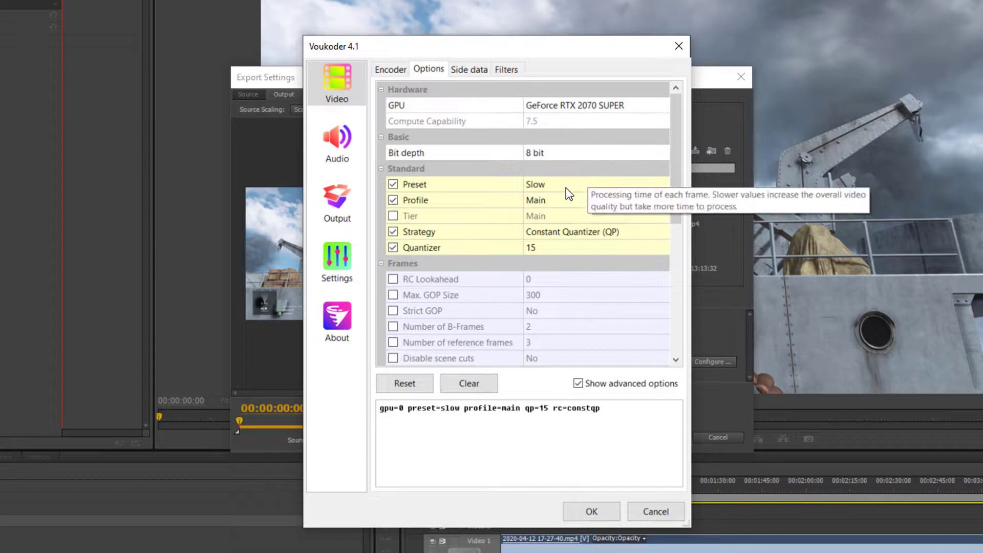
left_click(540, 188)
left_click(540, 188)
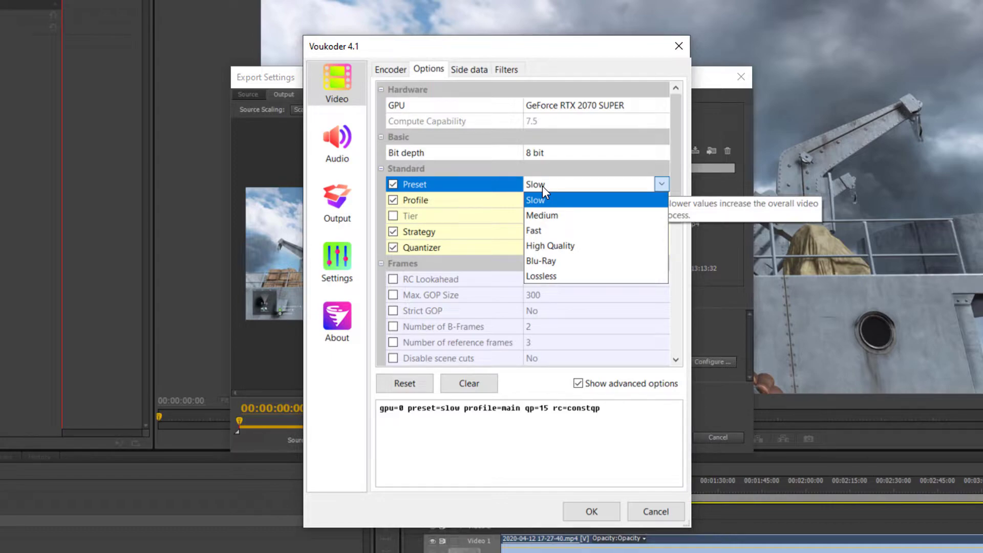
left_click(542, 186)
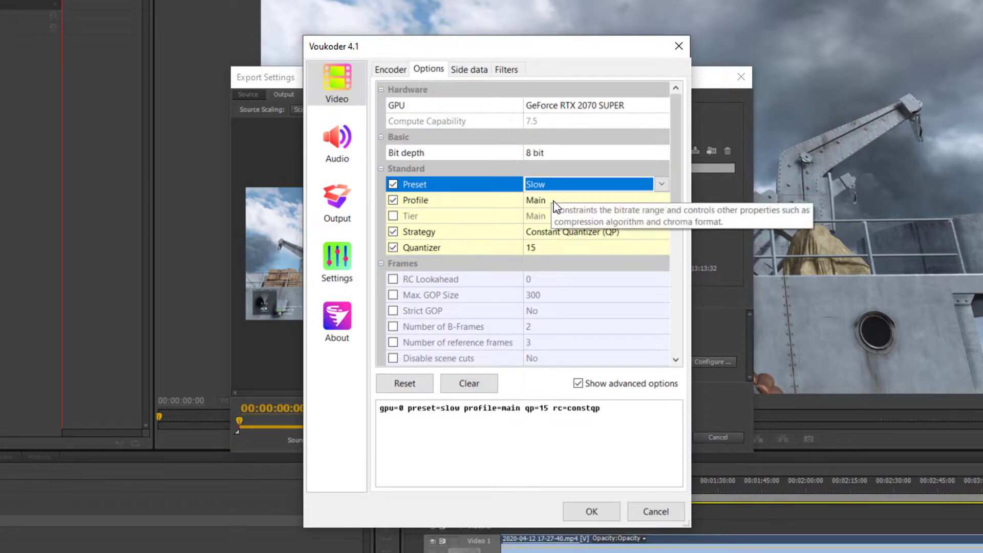
- Keep the Main profile and bring up the rate-control Strategy choices
left_click(554, 203)
left_click(554, 203)
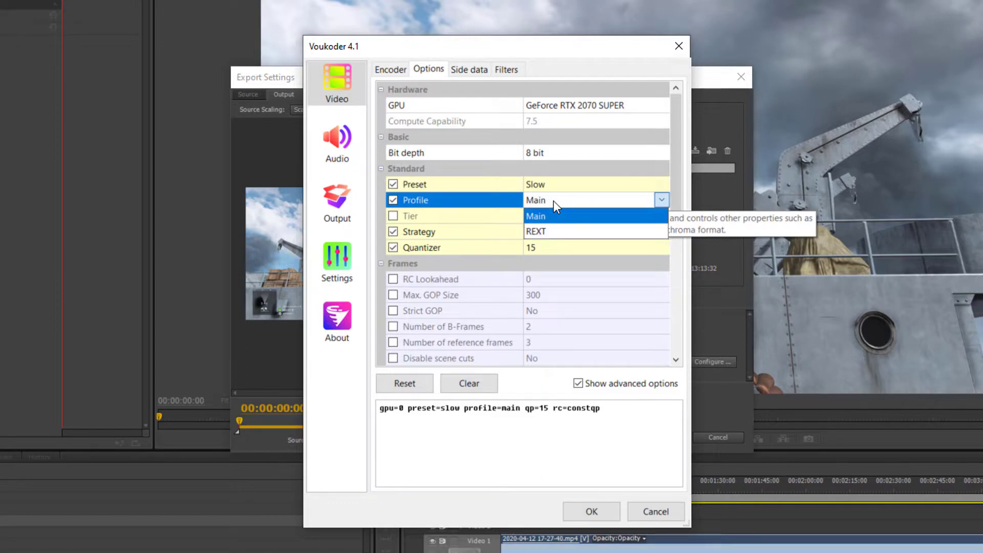
left_click(554, 201)
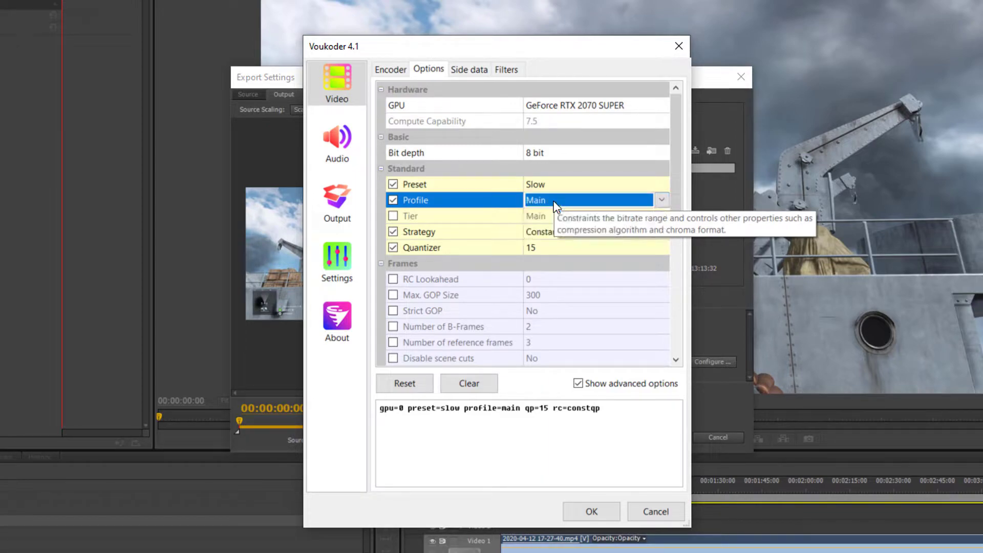
left_click(550, 232)
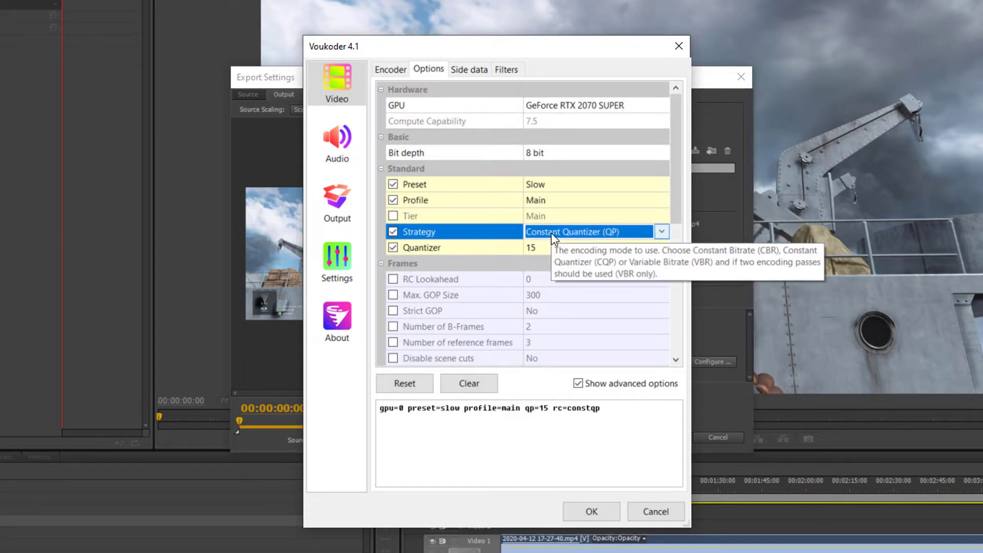
left_click(551, 233)
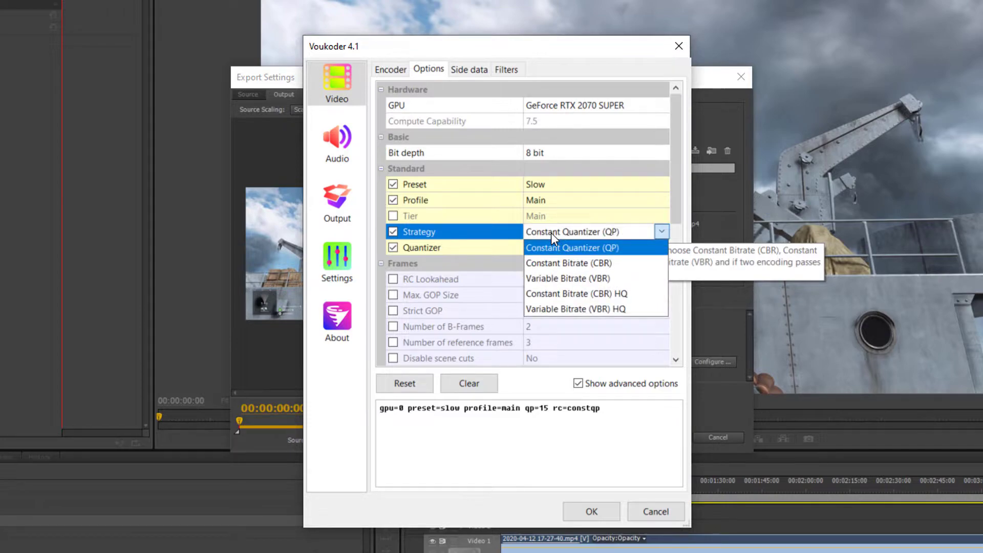
- Switch rate control to Constant Bitrate (CBR) with a 5000 kbit bitrate
left_click(557, 264)
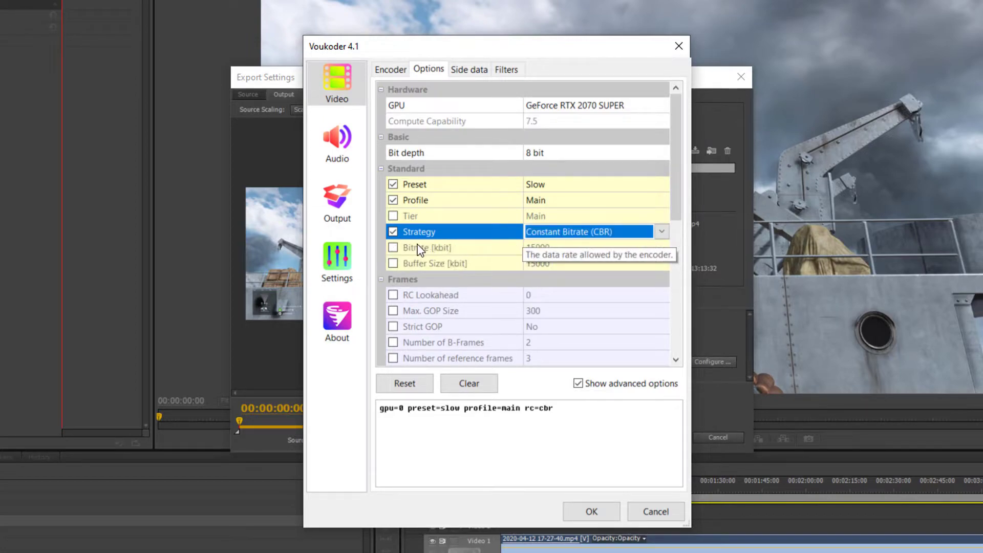
left_click(418, 249)
double_click(547, 248)
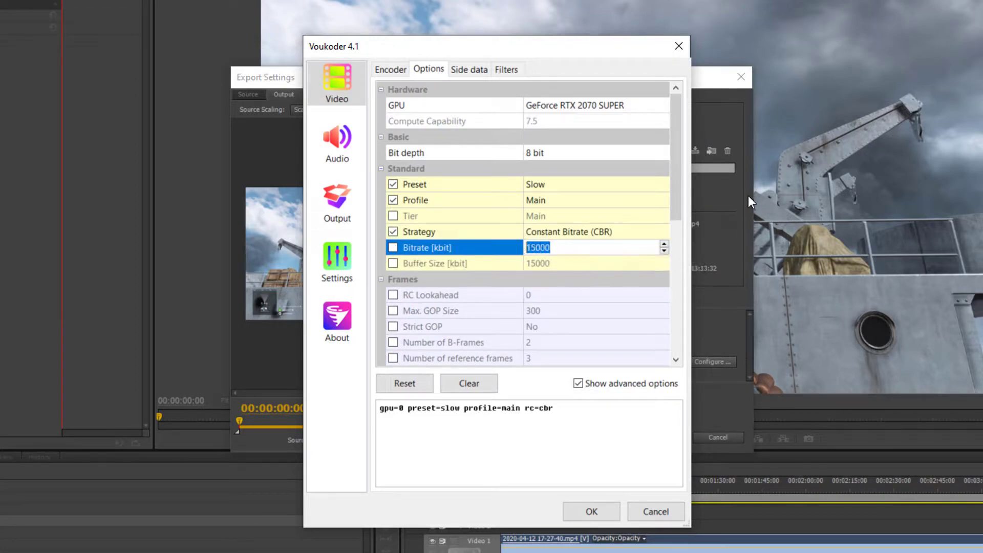
type("5000")
key("Return")
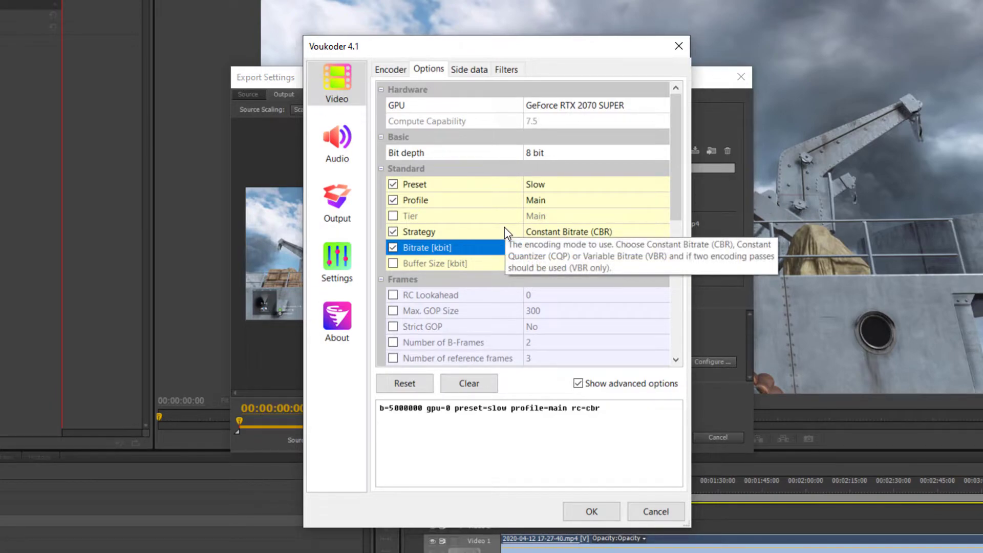
type("8000")
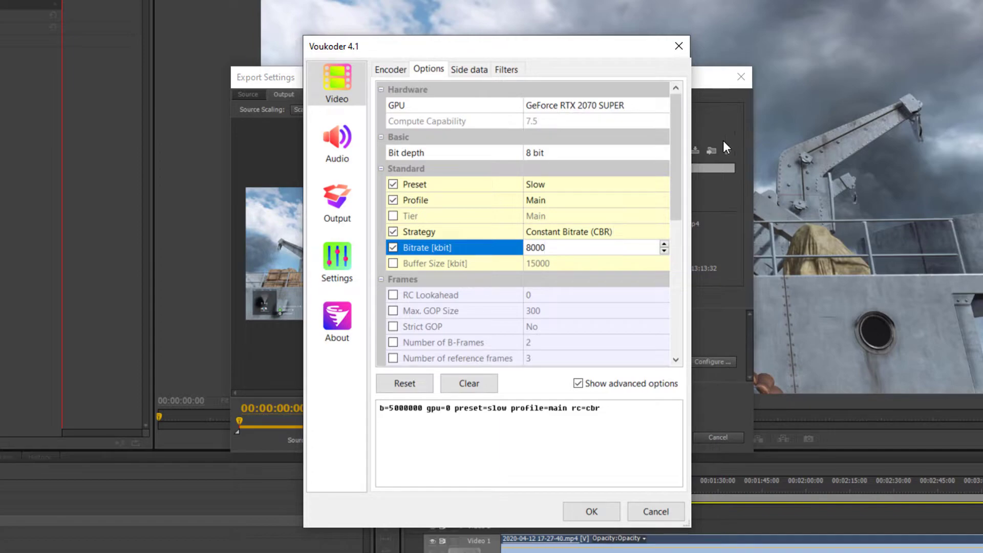
left_click_drag(560, 247, 494, 237)
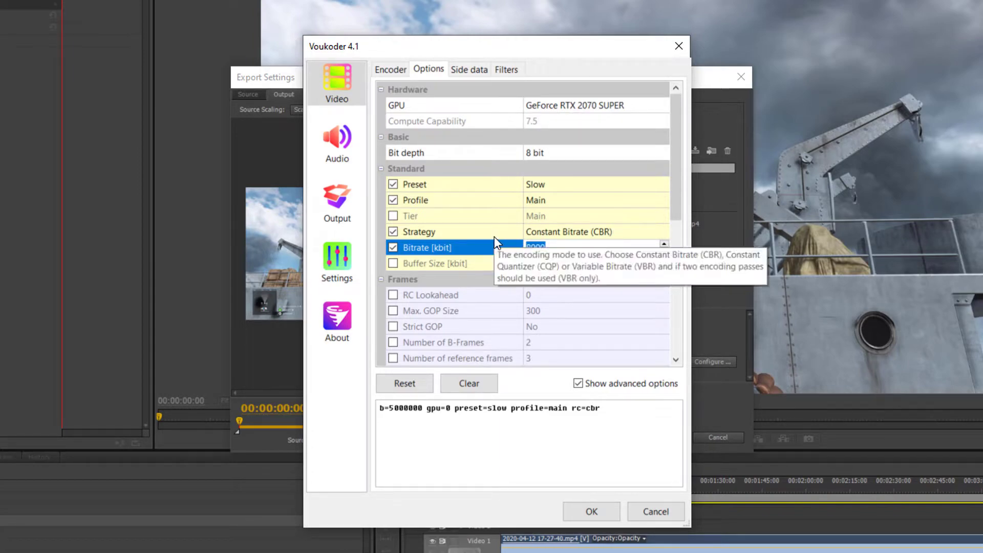
type("5000")
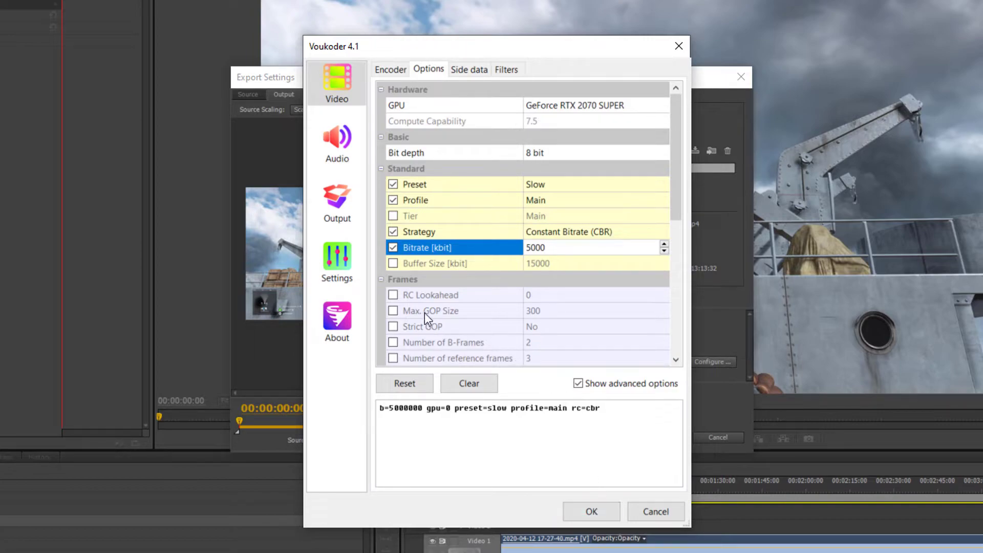
- Enable RC Lookahead at 60 frames and turn on 2 B-frames
left_click(394, 296)
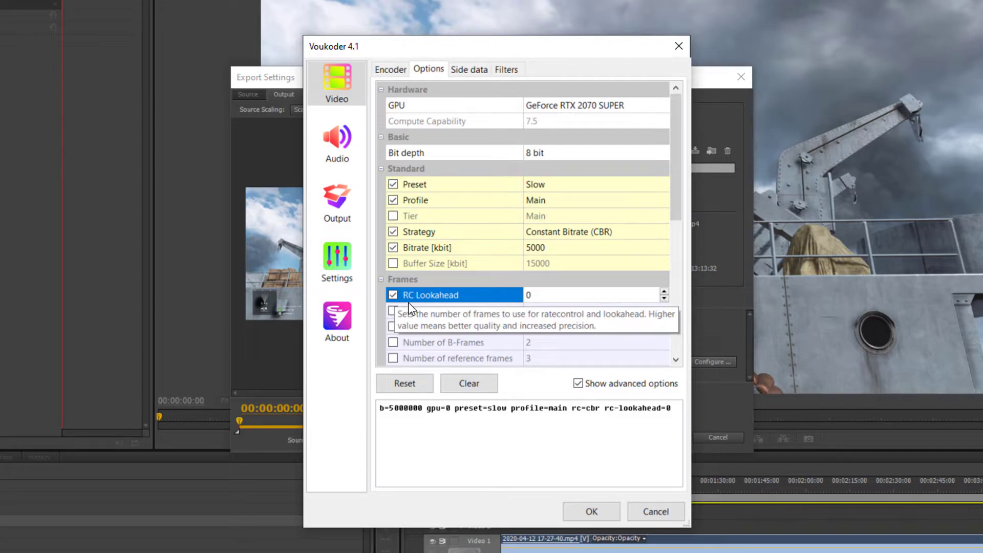
double_click(549, 298)
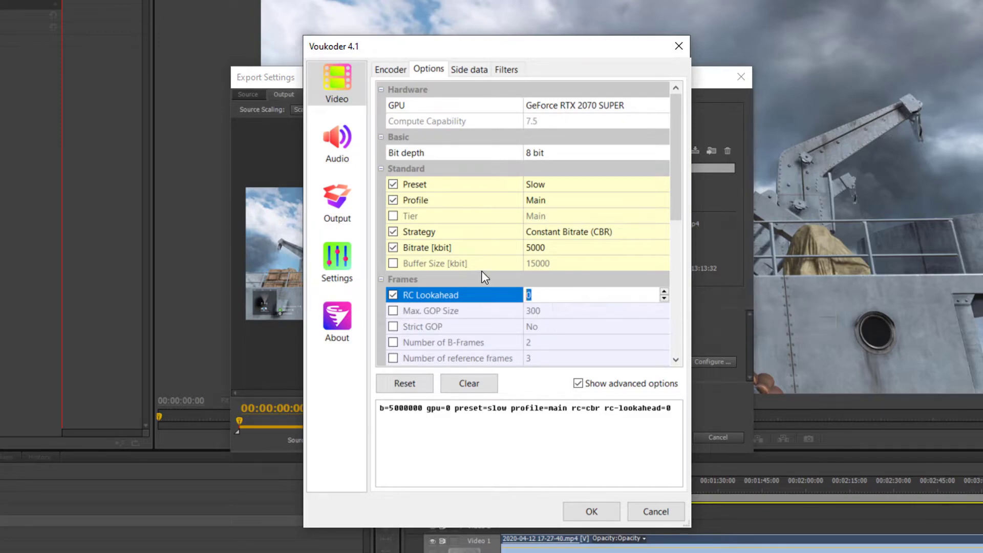
type("60")
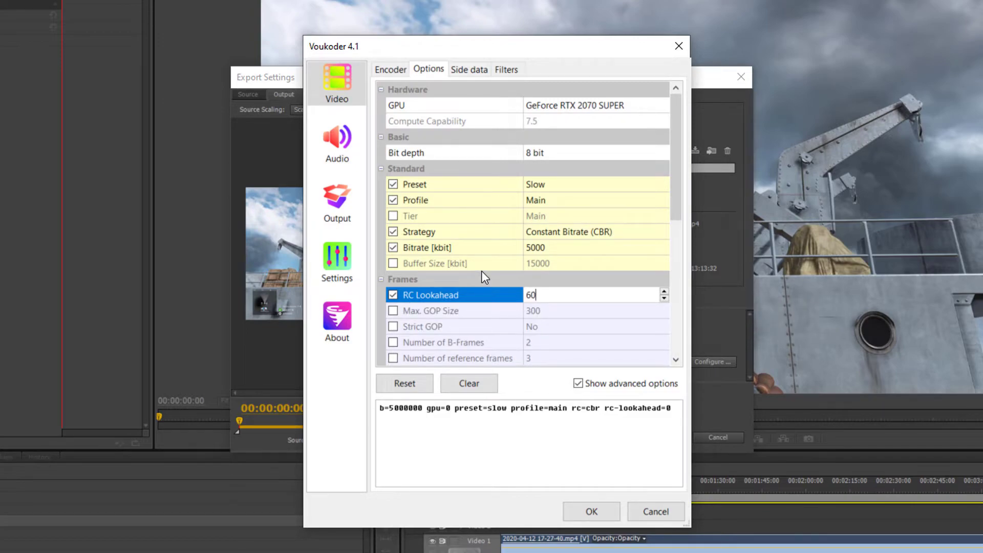
left_click(393, 342)
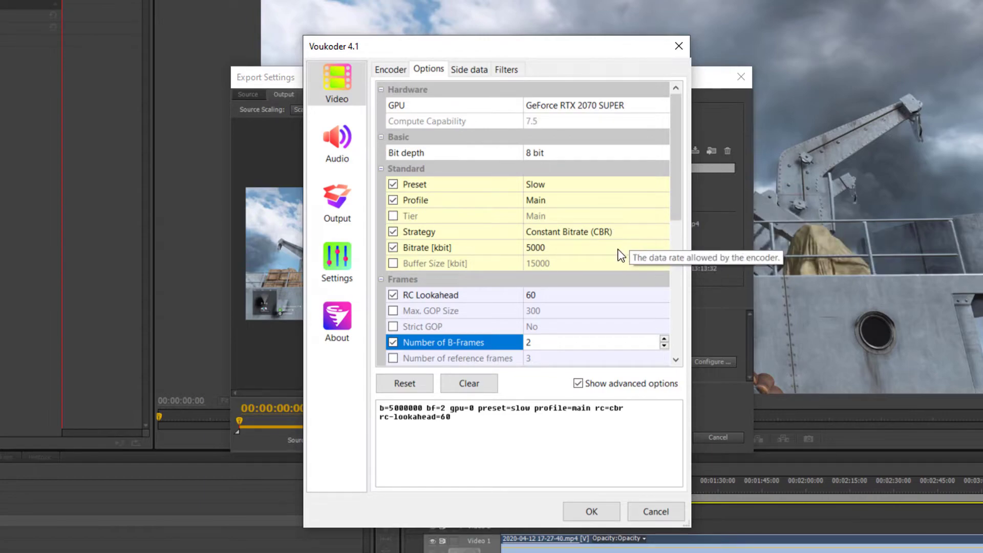
left_click_drag(679, 200, 687, 352)
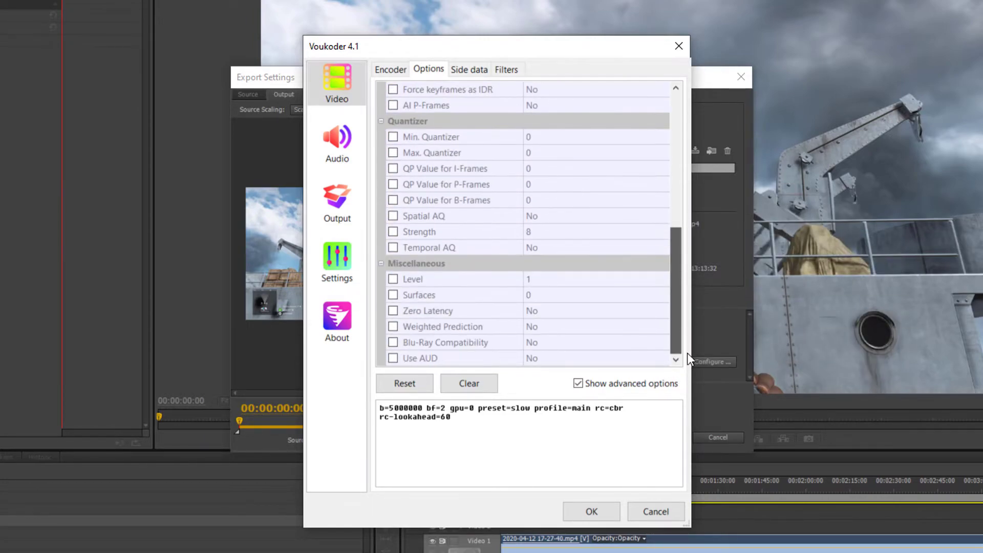
- Accept the Voukoder settings, save the output as Sequence 03.mp4, and start the export
left_click(594, 513)
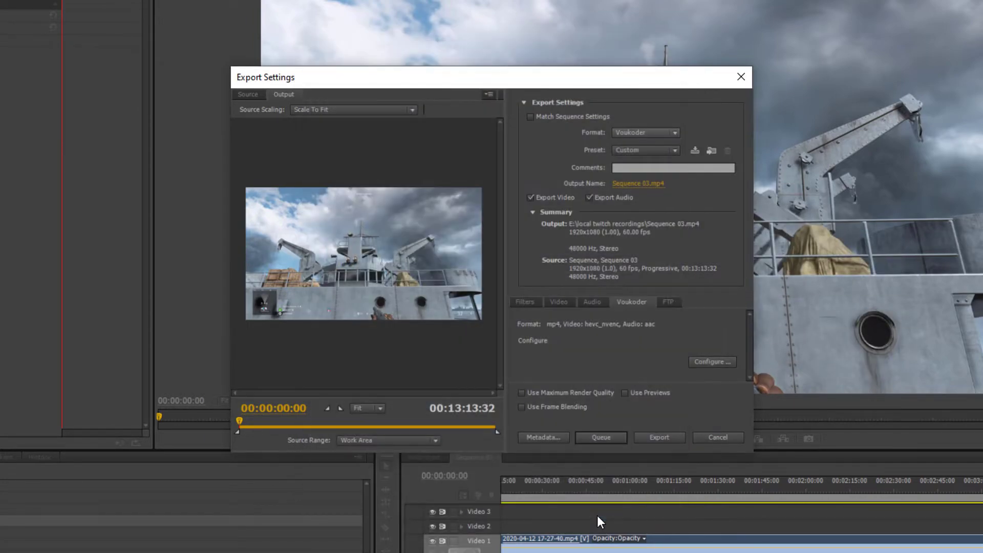
left_click(649, 184)
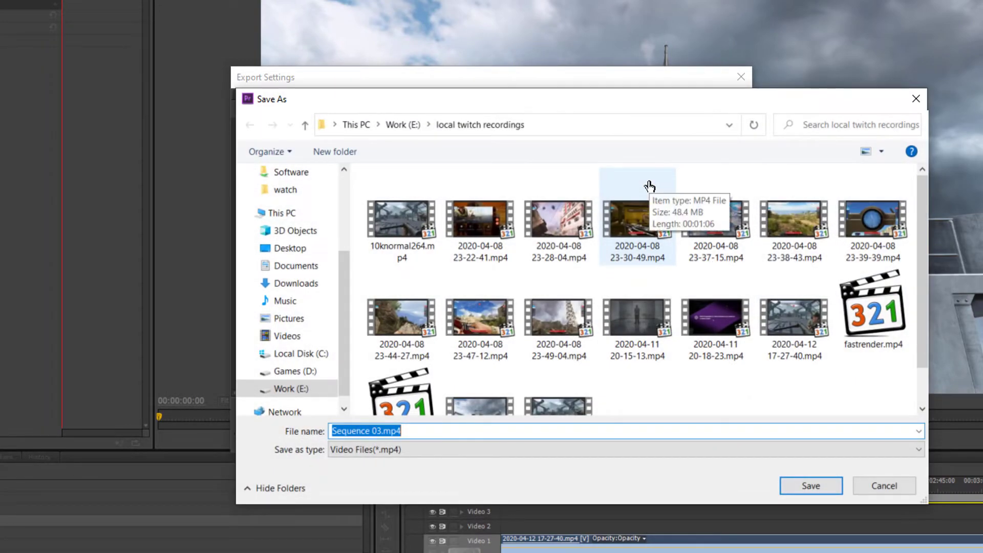
left_click(801, 485)
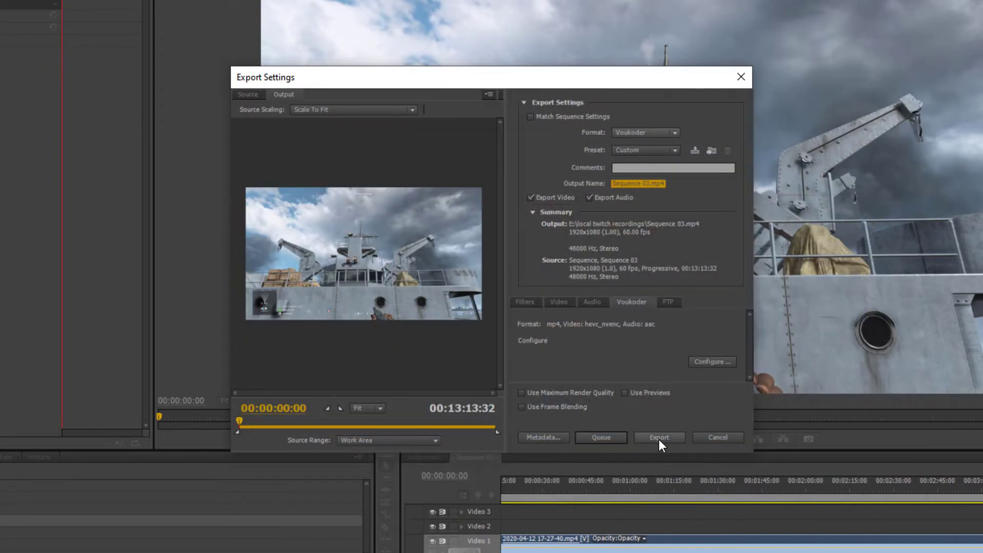
left_click(658, 438)
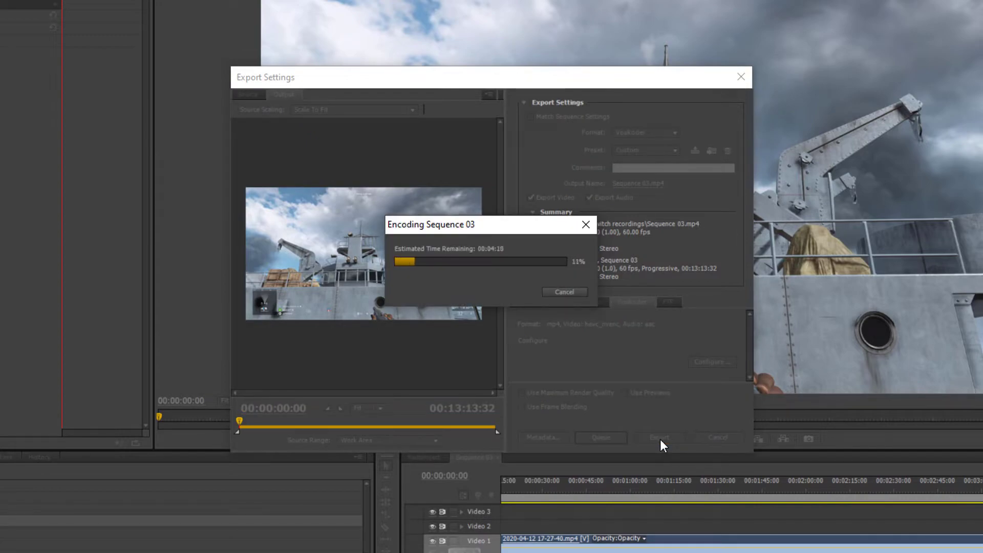